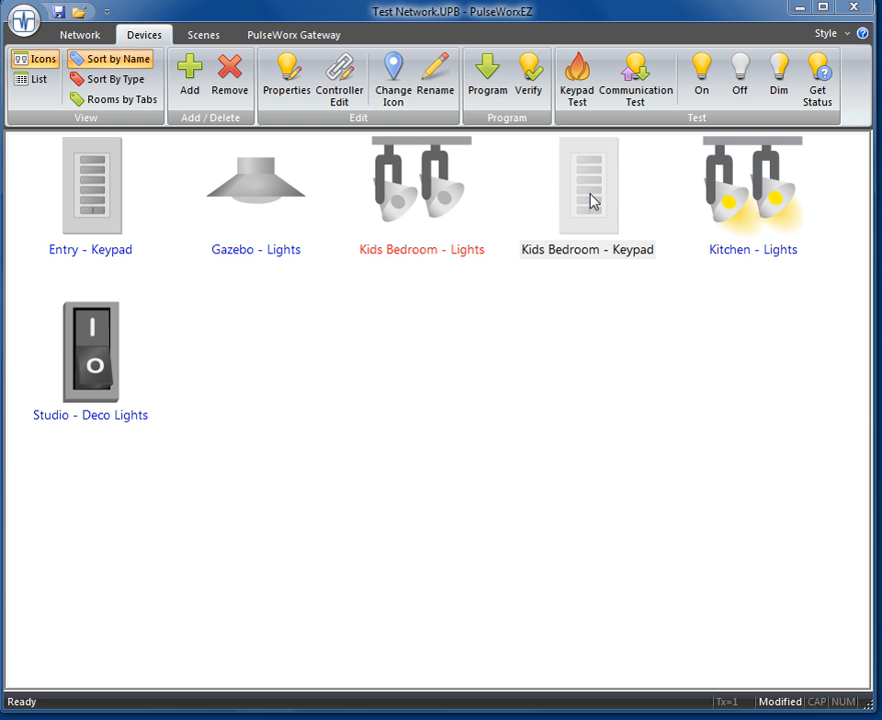
Step: Review which devices and scene each button of the Kids Bedroom - Keypad uses, from On to Study
{"action": "double_click", "coordinate": [591, 201]}
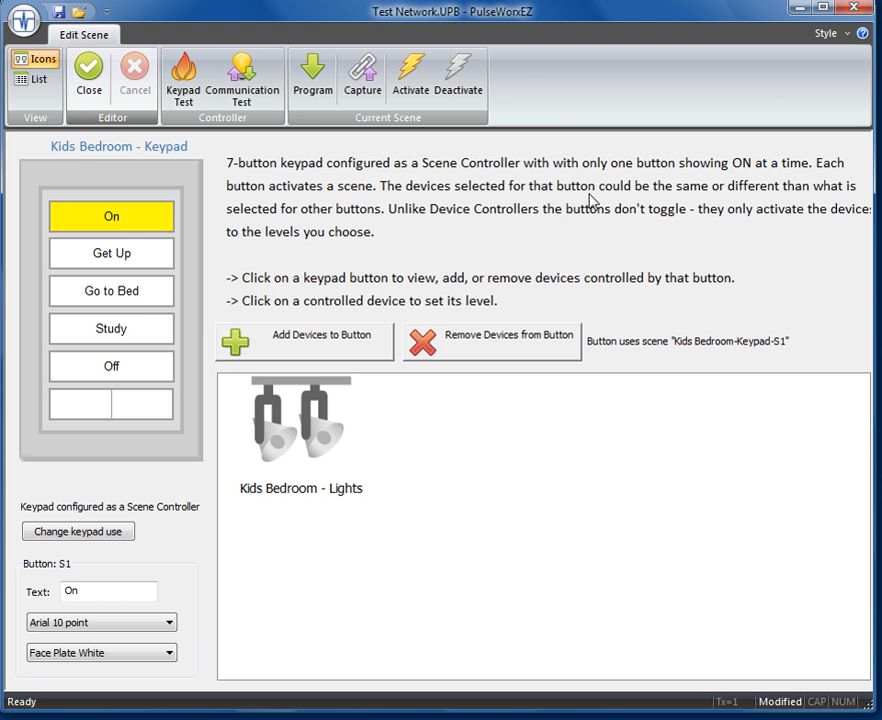
{"action": "left_click", "coordinate": [148, 258]}
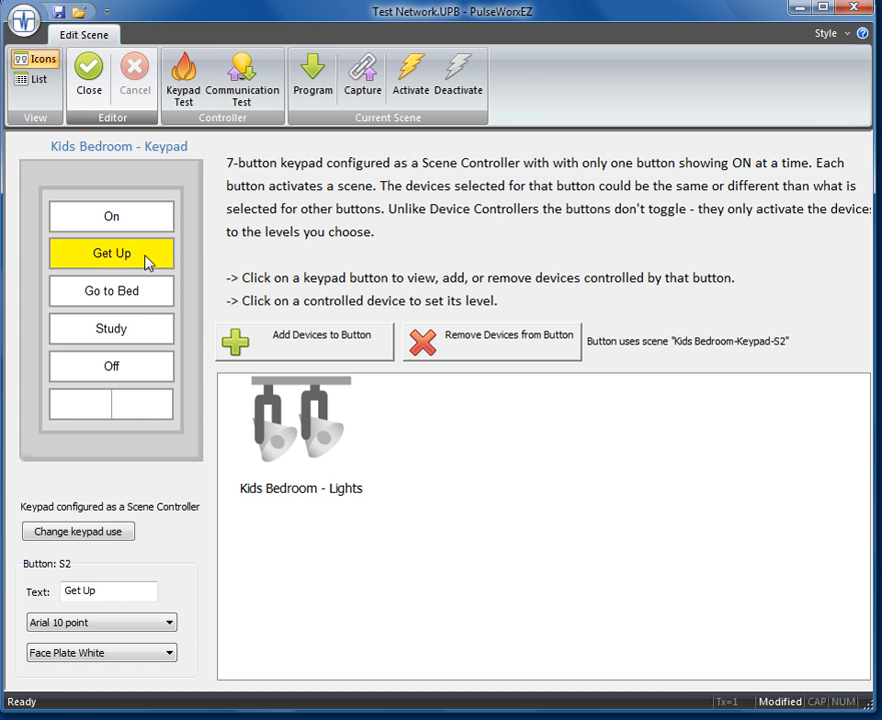
{"action": "left_click", "coordinate": [143, 296]}
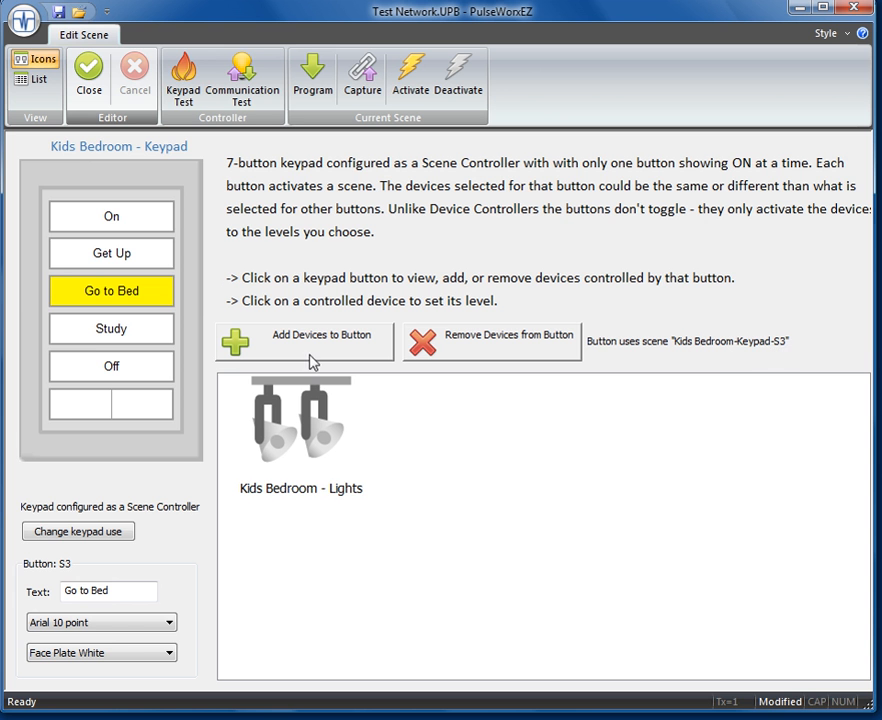
{"action": "left_click", "coordinate": [118, 332]}
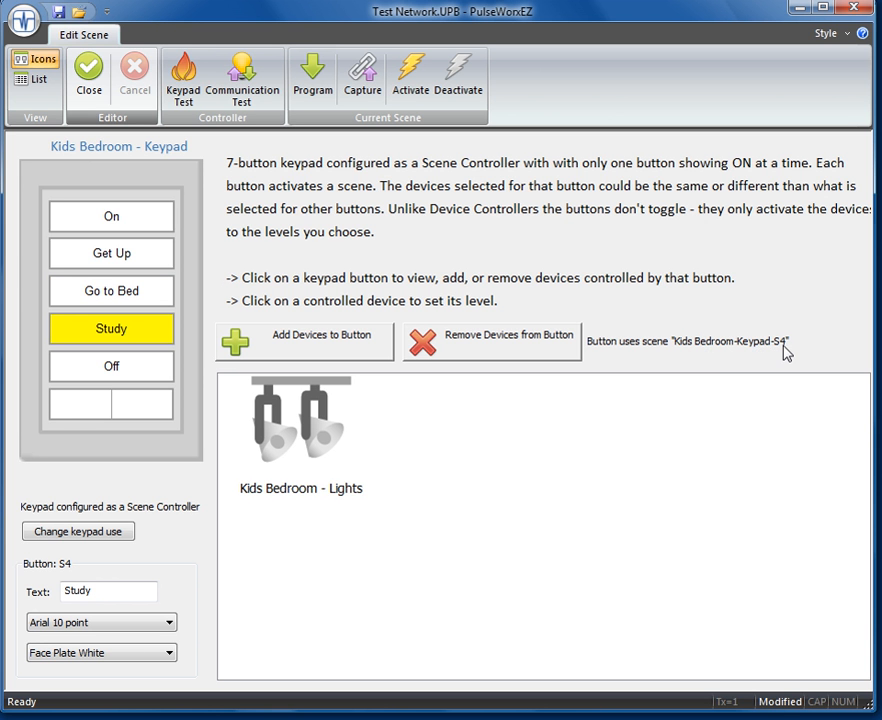
{"action": "left_click", "coordinate": [141, 289]}
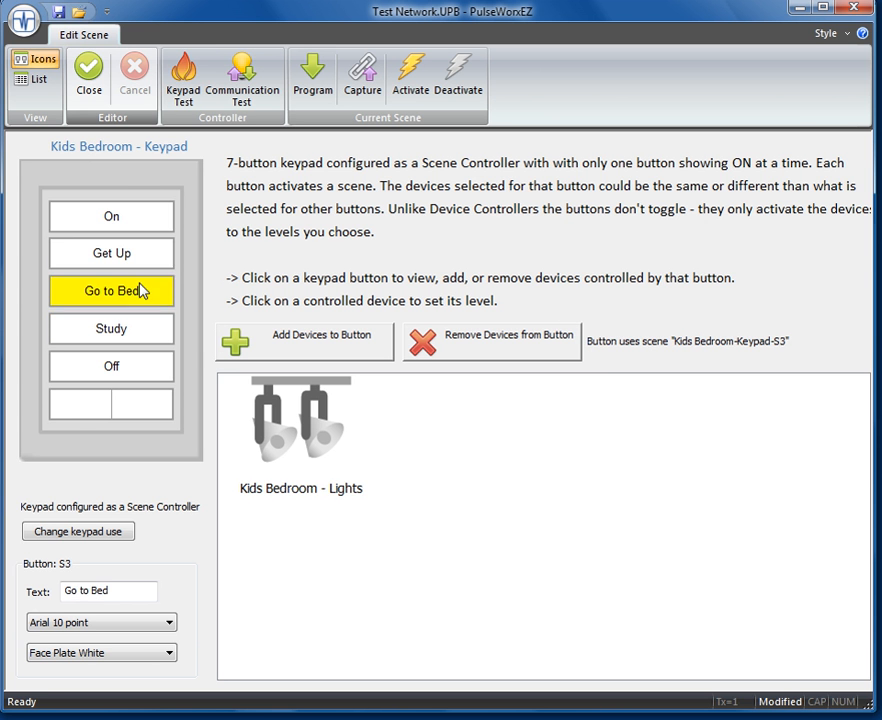
{"action": "left_click", "coordinate": [140, 258]}
{"action": "left_click", "coordinate": [140, 217]}
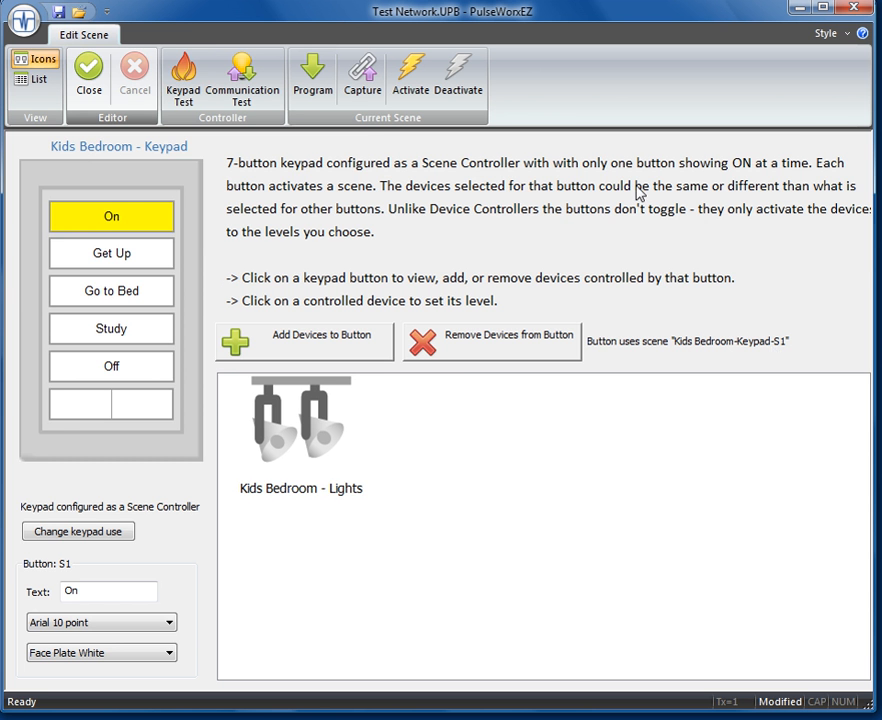
{"action": "left_click", "coordinate": [88, 84]}
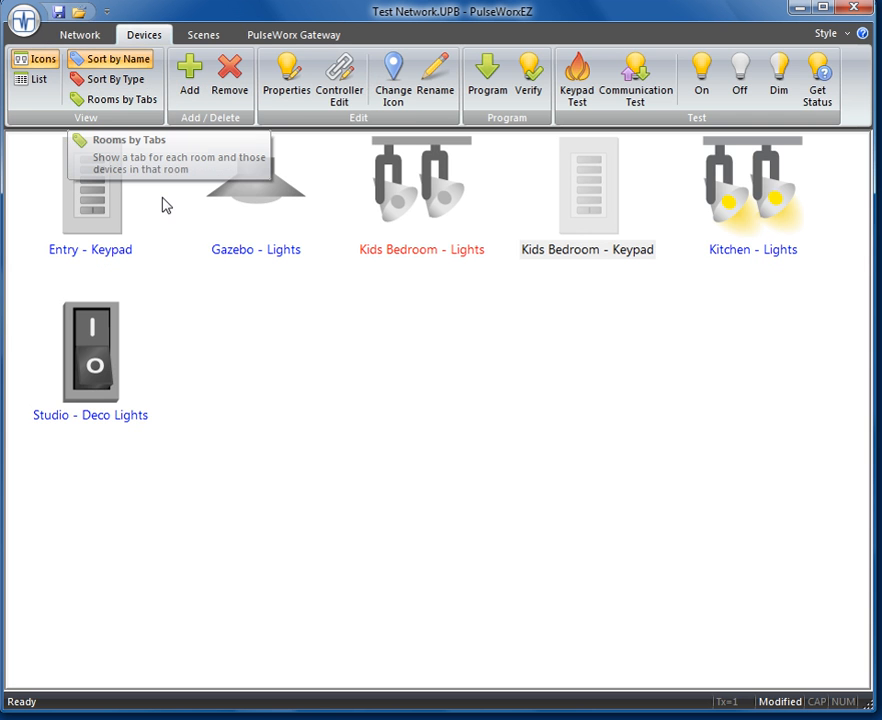
Step: Review the devices and scenes assigned to the Entry - Keypad buttons, from Outside to Kids Room
{"action": "double_click", "coordinate": [106, 222]}
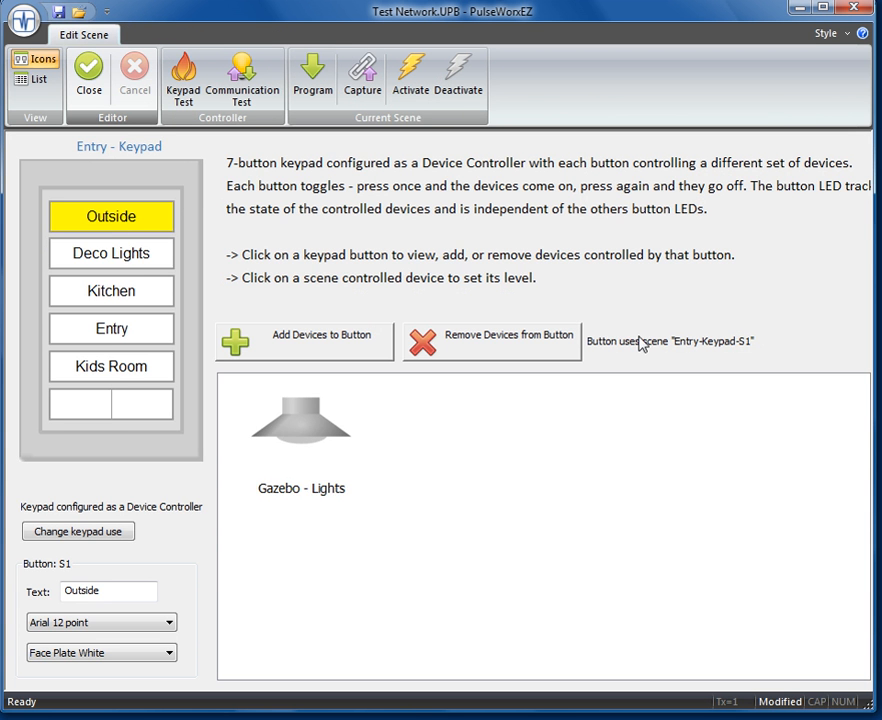
{"action": "left_click", "coordinate": [124, 260]}
{"action": "left_click", "coordinate": [138, 292]}
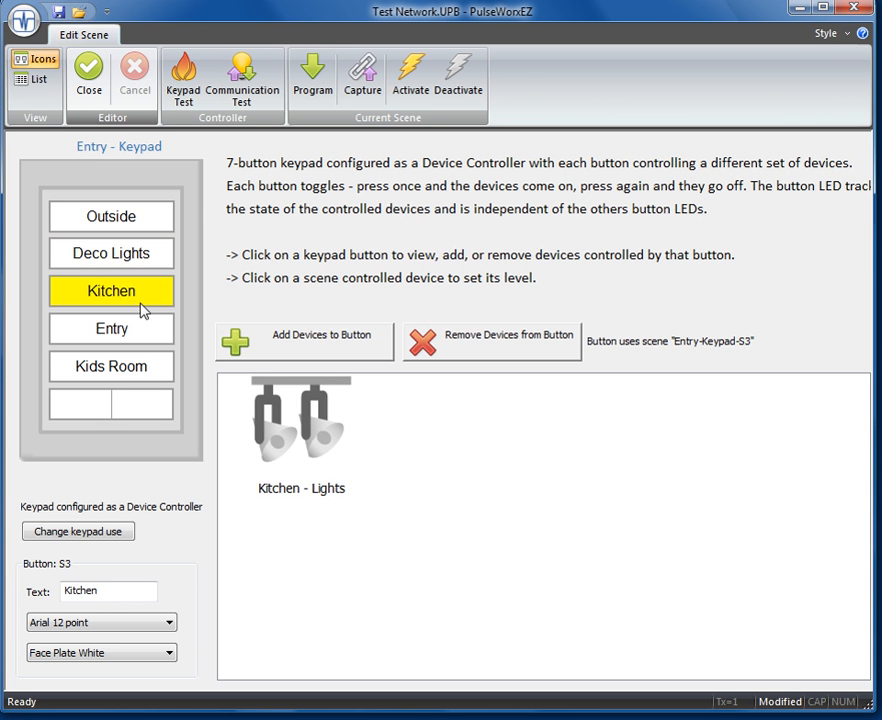
{"action": "left_click", "coordinate": [142, 328]}
{"action": "left_click", "coordinate": [140, 366]}
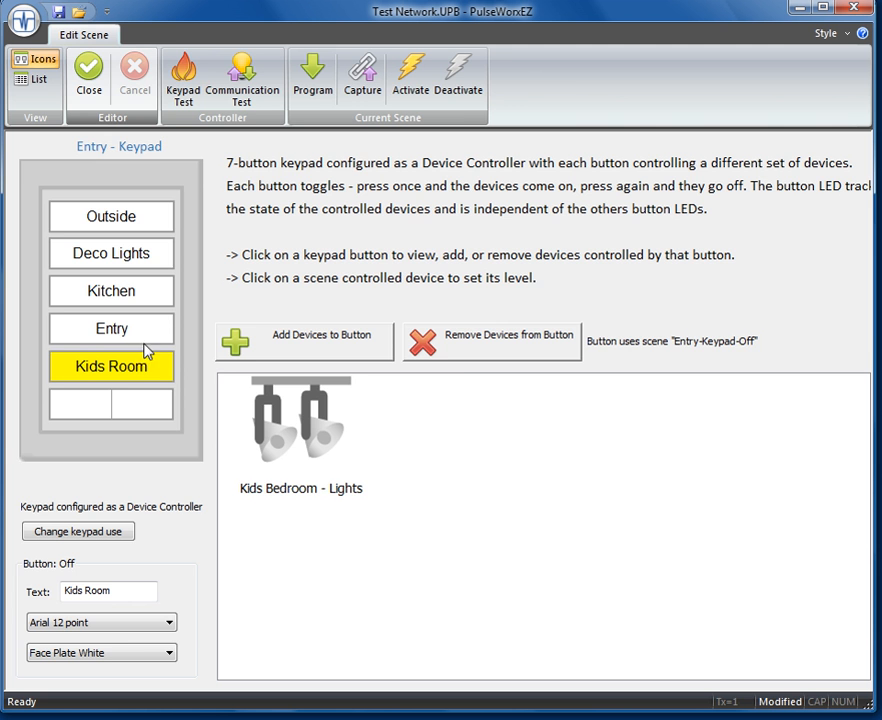
{"action": "left_click", "coordinate": [97, 96]}
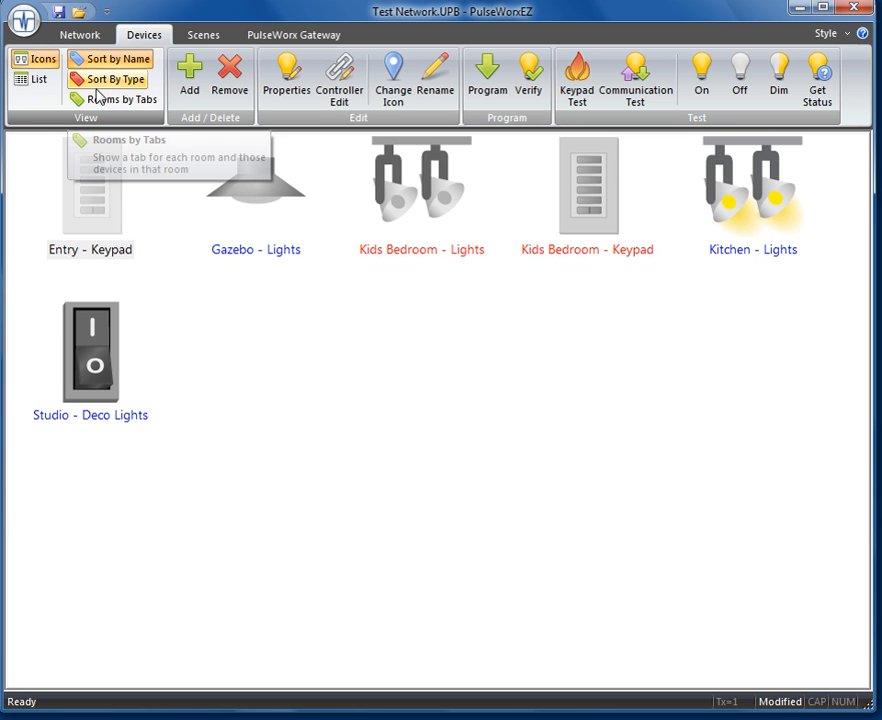
Step: Compare the network's scene controllers with its list of scenes, ending on the scenes view
{"action": "left_click", "coordinate": [200, 38]}
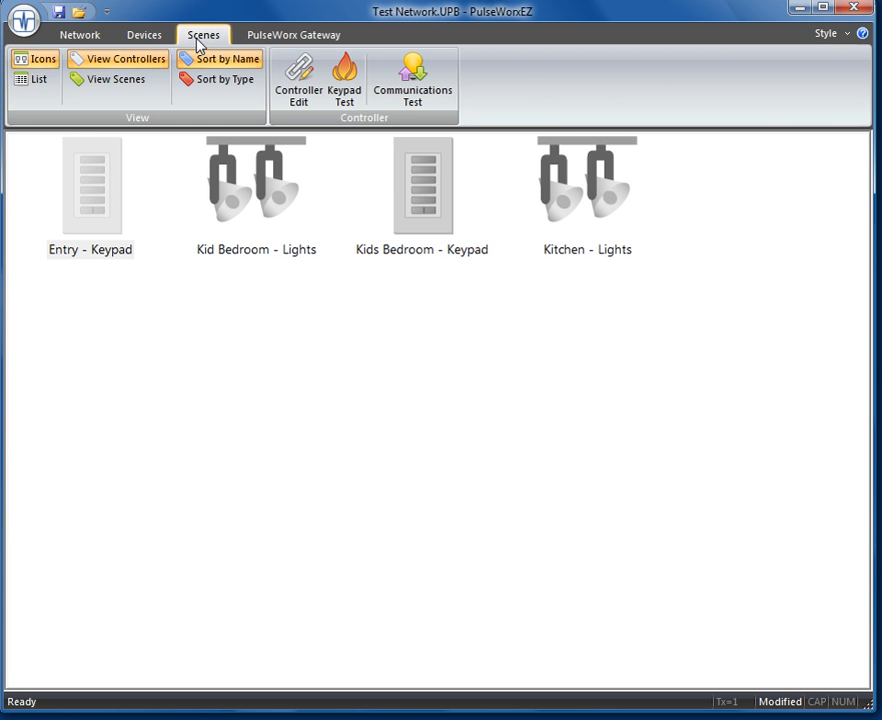
{"action": "left_click", "coordinate": [130, 81]}
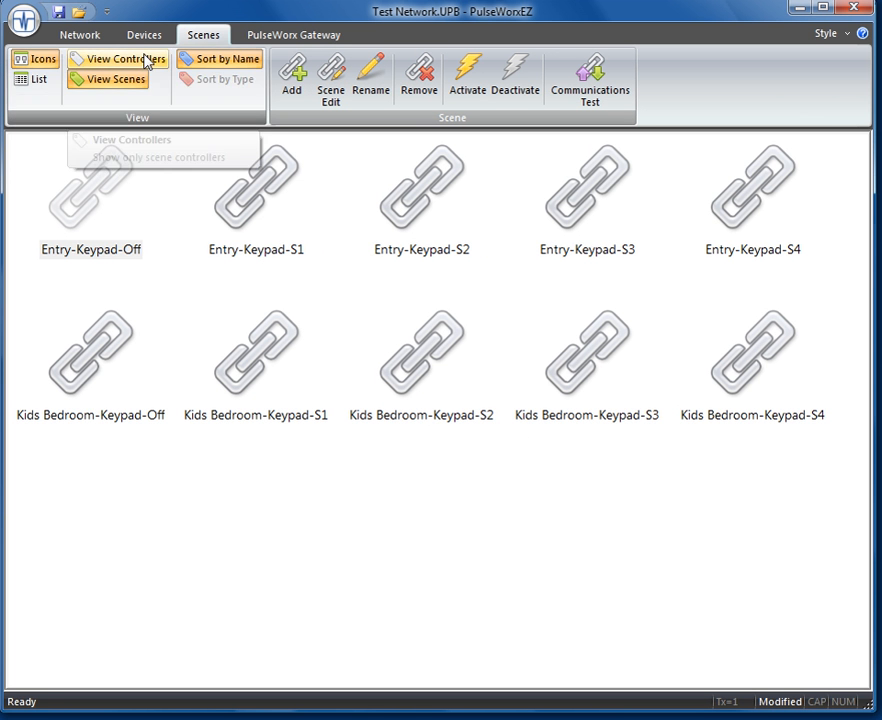
{"action": "left_click", "coordinate": [148, 59]}
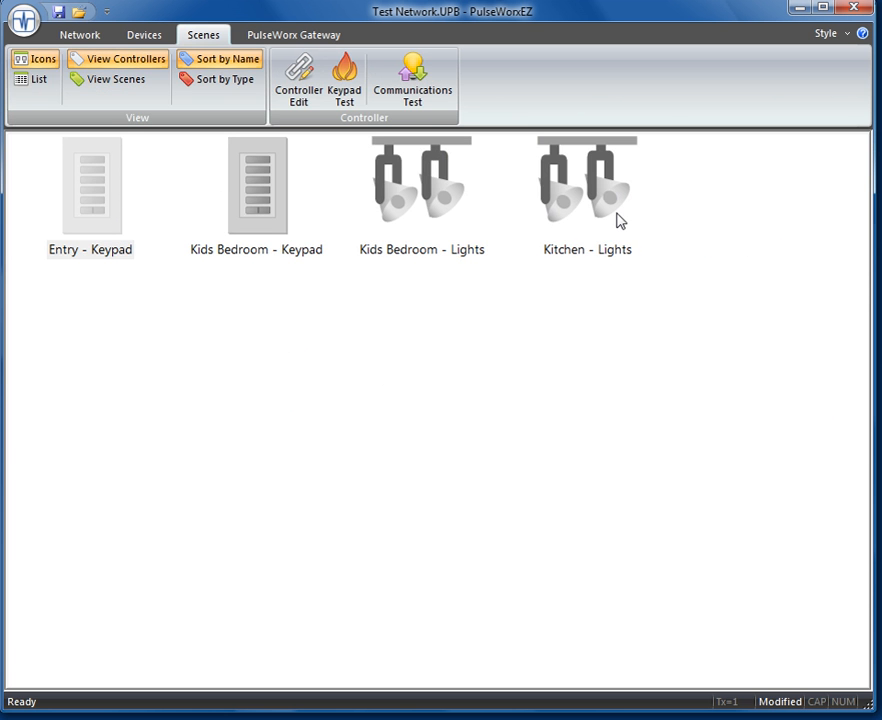
{"action": "left_click", "coordinate": [113, 81]}
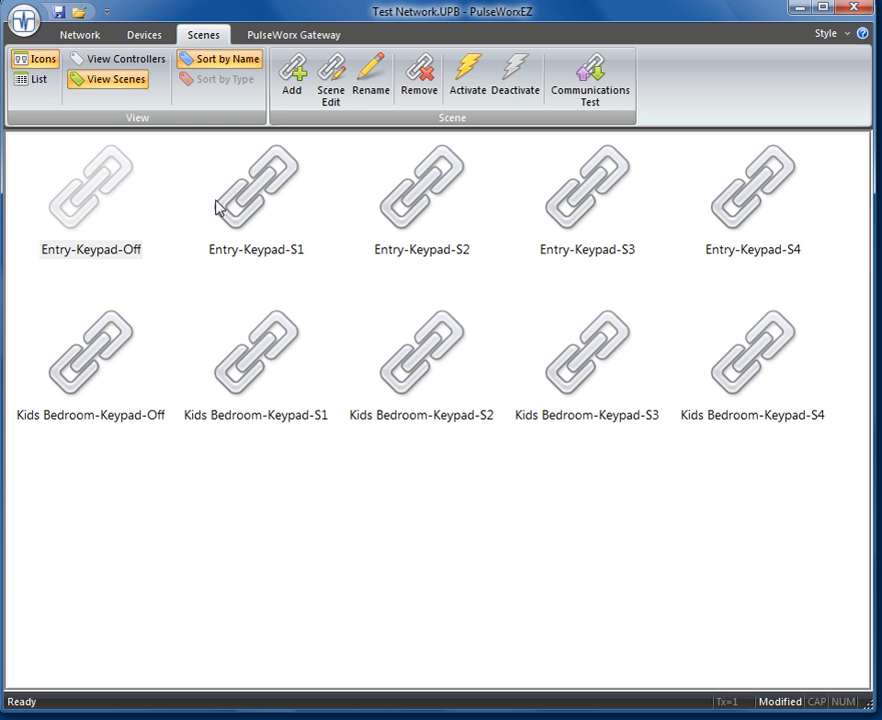
Step: Inspect the devices and transmitters of the Kids Bedroom-Keypad-S1 scene, widening the Device column to read full names
{"action": "double_click", "coordinate": [268, 340]}
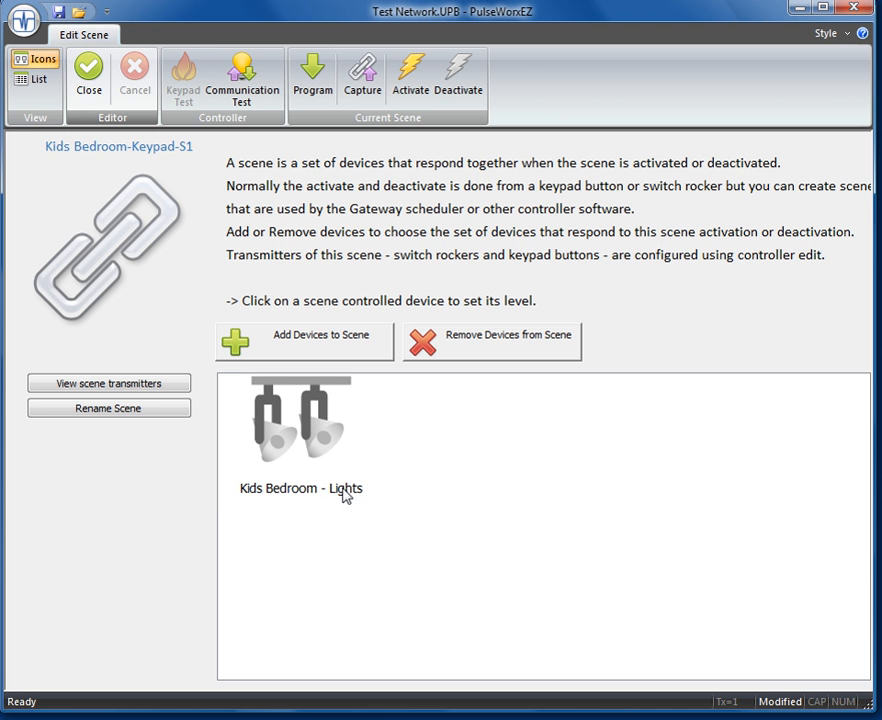
{"action": "left_click", "coordinate": [140, 386]}
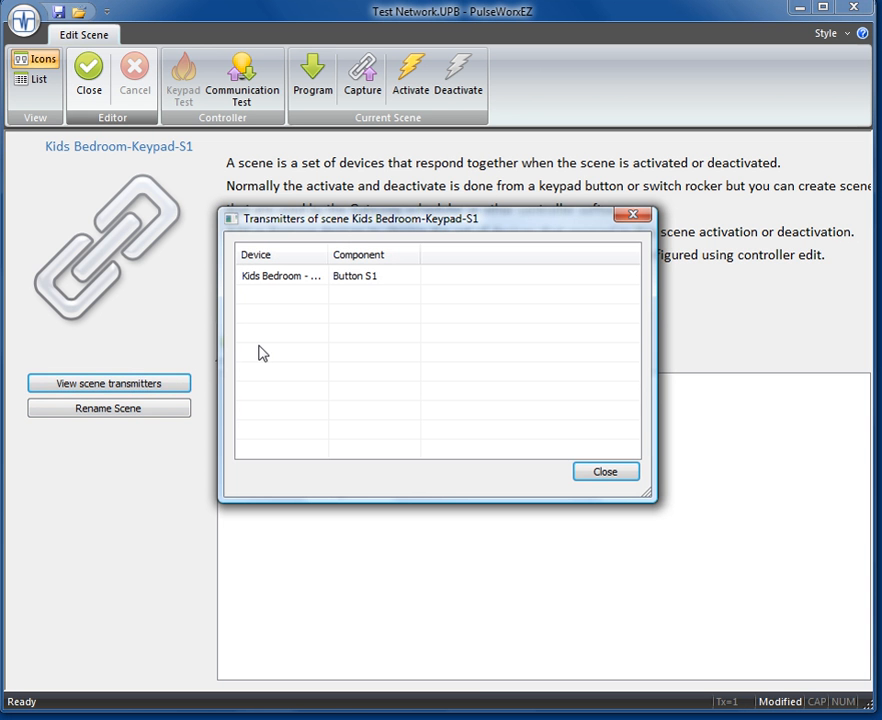
{"action": "left_click_drag", "start_coordinate": [329, 256], "coordinate": [402, 269]}
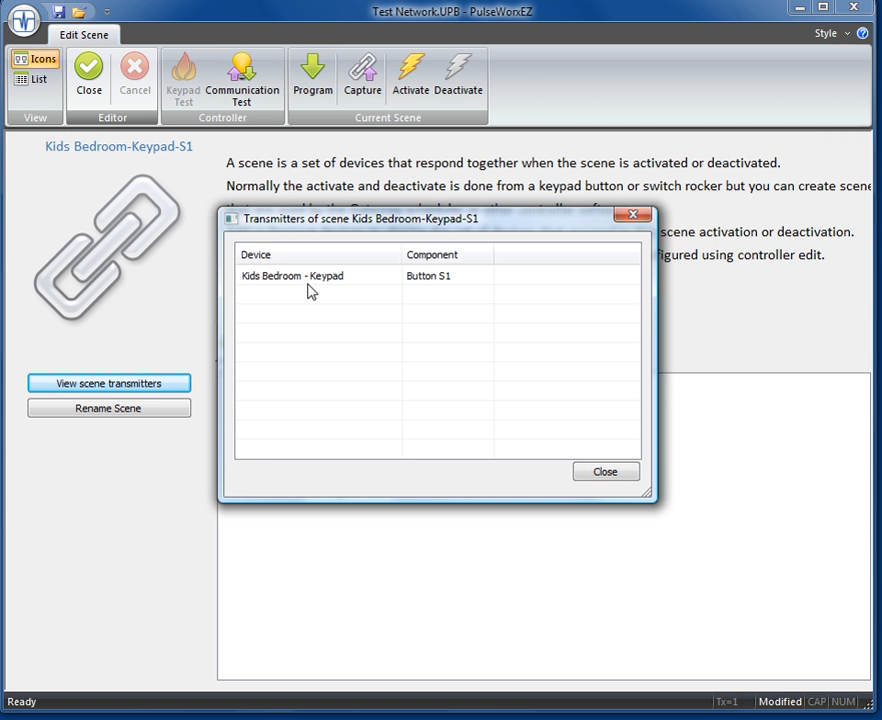
{"action": "left_click", "coordinate": [597, 477]}
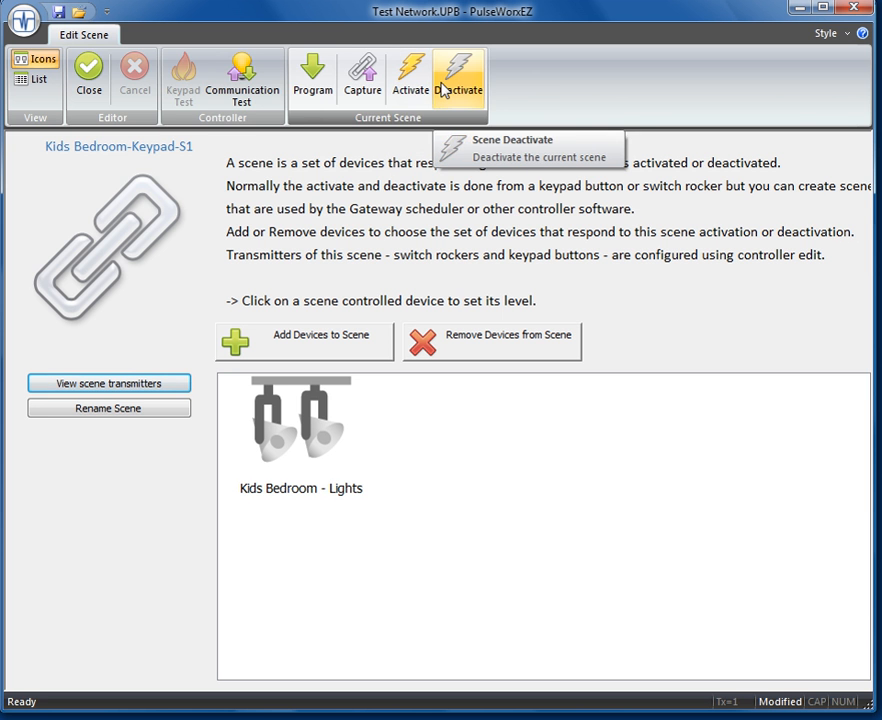
{"action": "left_click", "coordinate": [91, 97]}
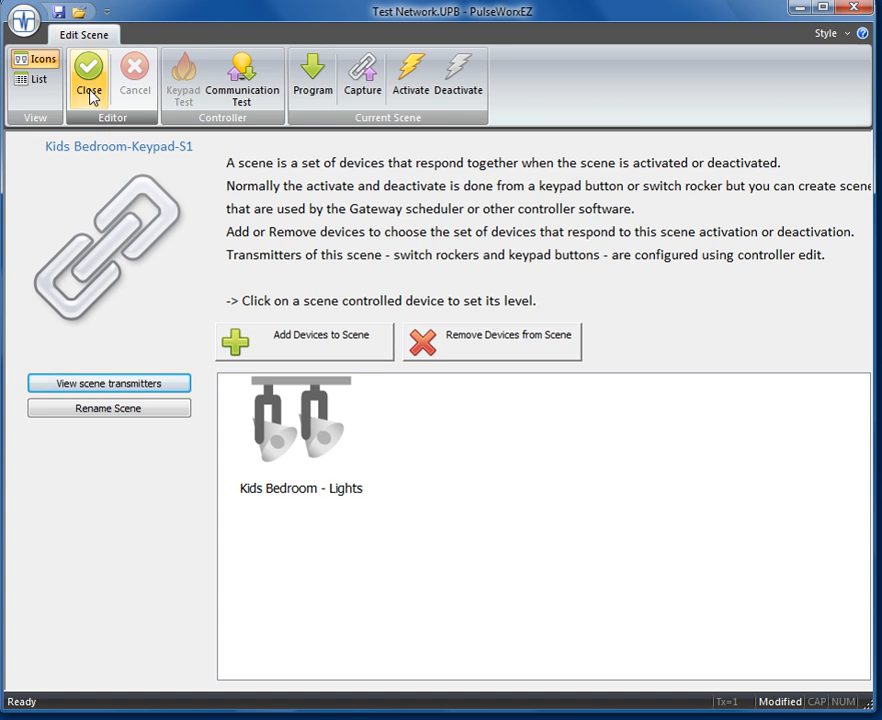
{"action": "left_click", "coordinate": [90, 95]}
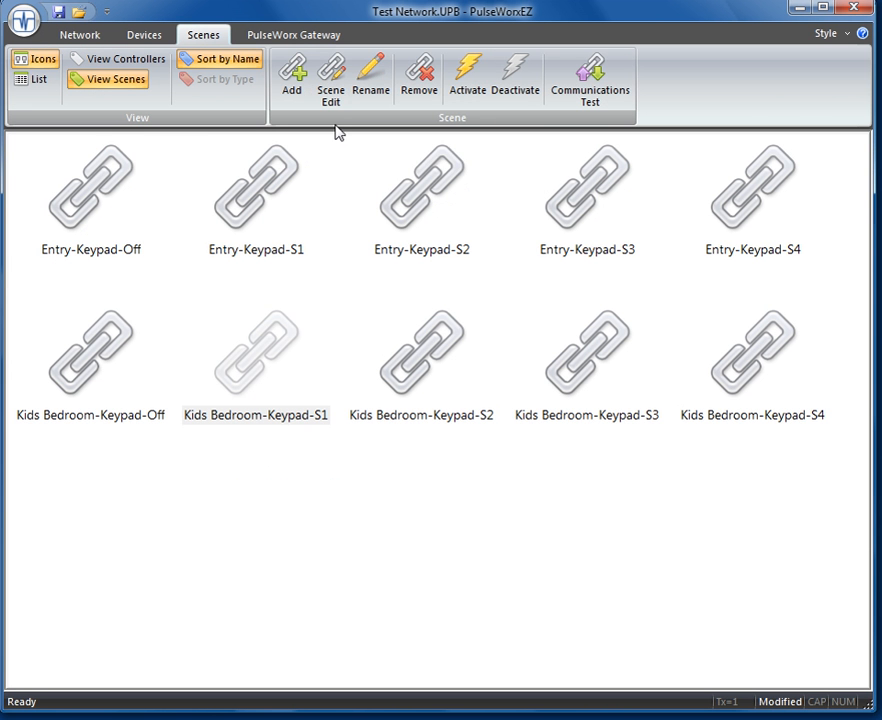
Step: Add a new scene named Nighttime
{"action": "left_click", "coordinate": [291, 90]}
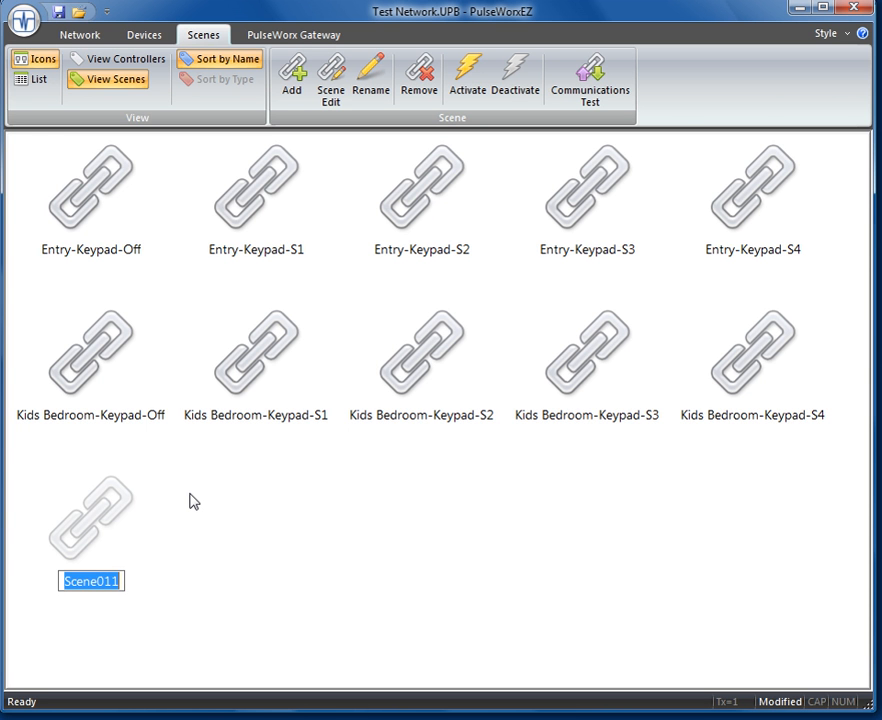
{"action": "type", "text": "Night"}
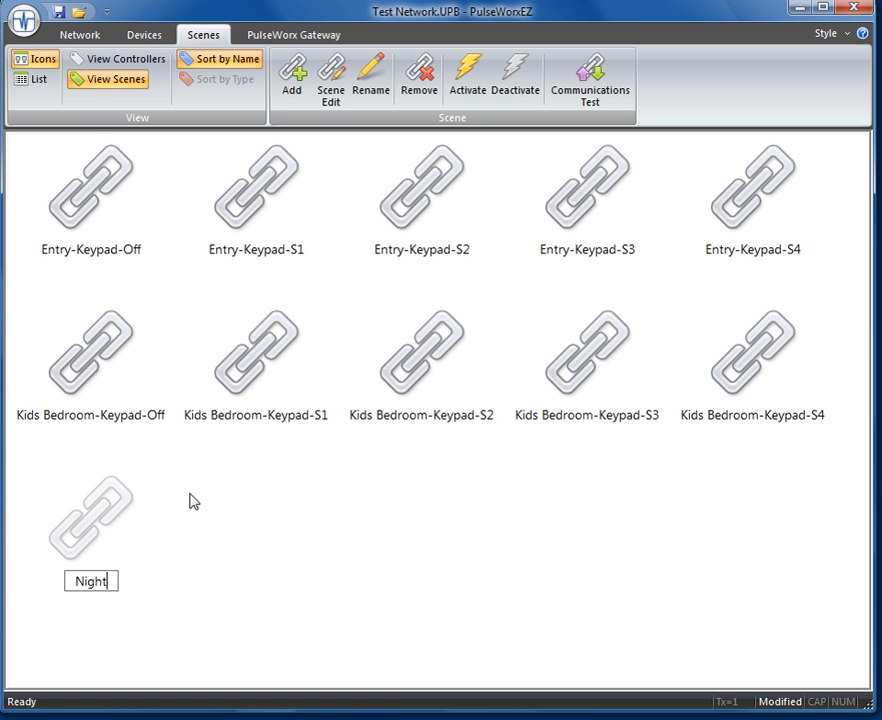
{"action": "type", "text": "time"}
{"action": "key", "text": "Return"}
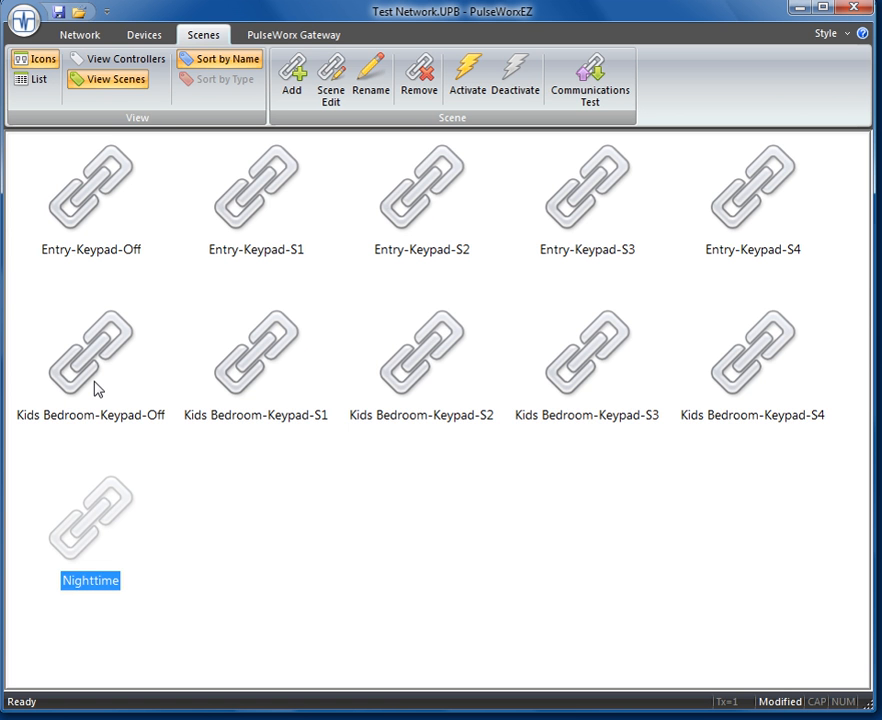
Step: Add Gazebo - Lights, Kids Bedroom - Lights and Kitchen - Lights to the Nighttime scene at 0% level, closing without programming the devices
{"action": "double_click", "coordinate": [110, 513]}
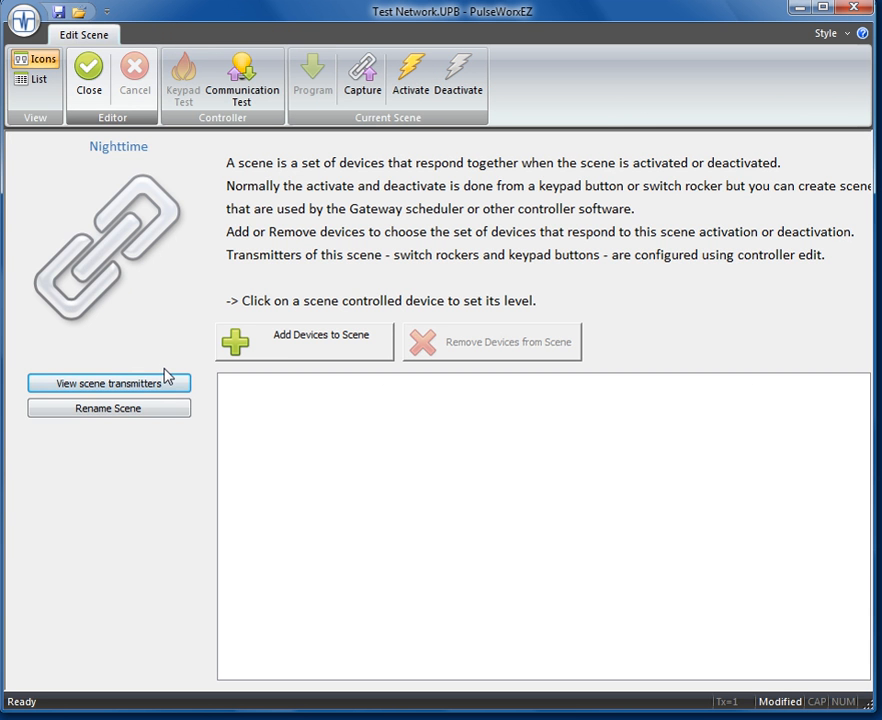
{"action": "left_click", "coordinate": [283, 346]}
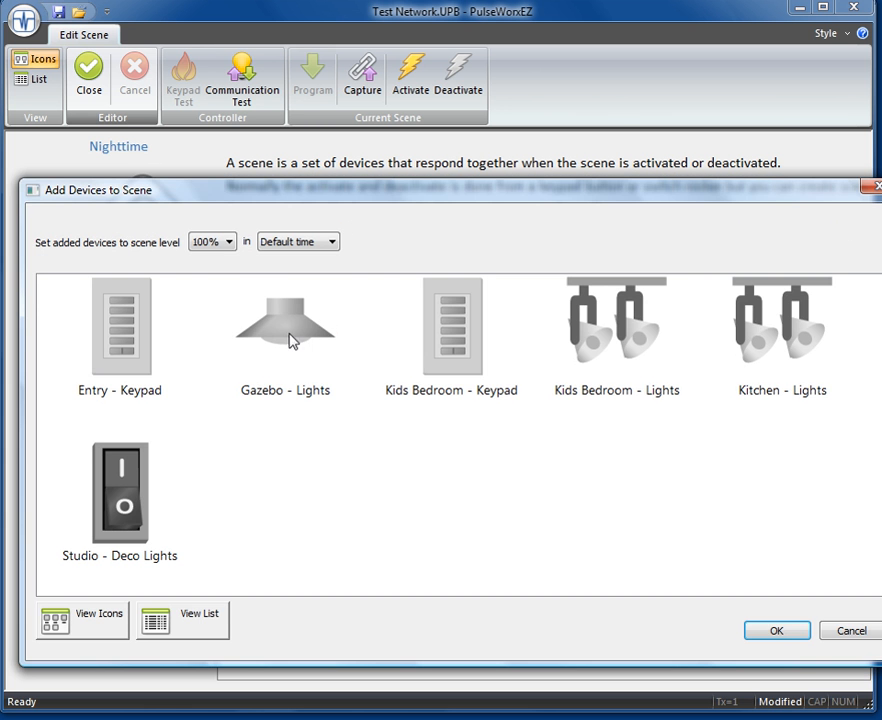
{"action": "left_click", "coordinate": [282, 336]}
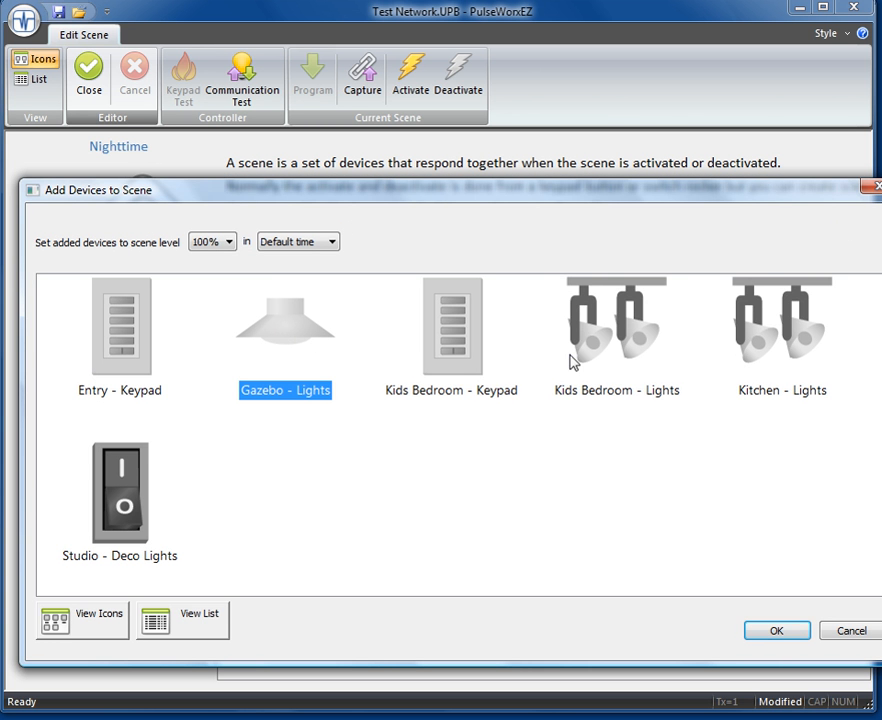
{"action": "left_click", "coordinate": [573, 358], "text": "ctrl"}
{"action": "left_click", "coordinate": [752, 358], "text": "ctrl"}
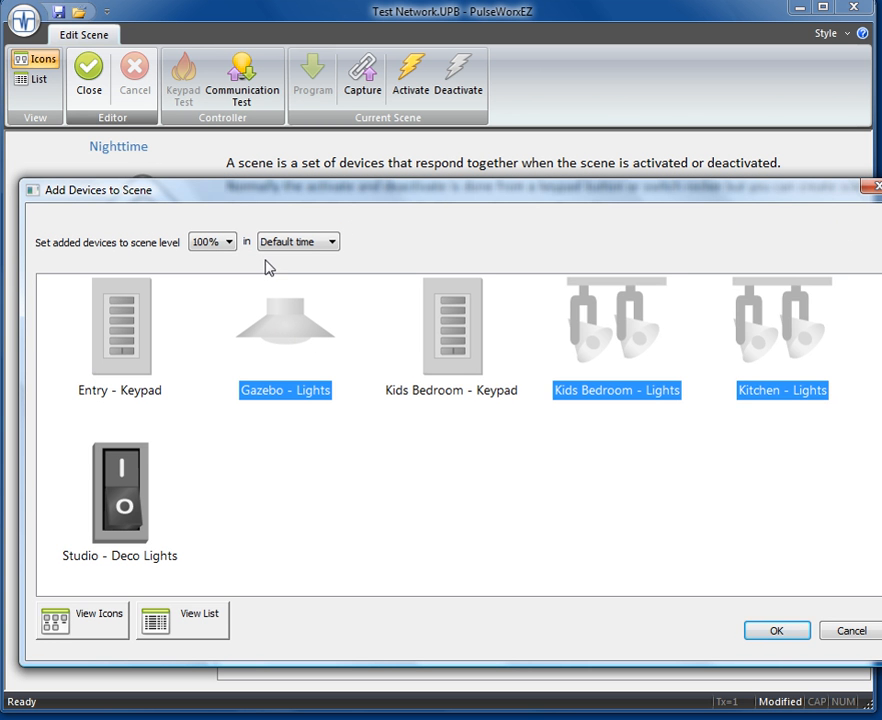
{"action": "left_click", "coordinate": [228, 243]}
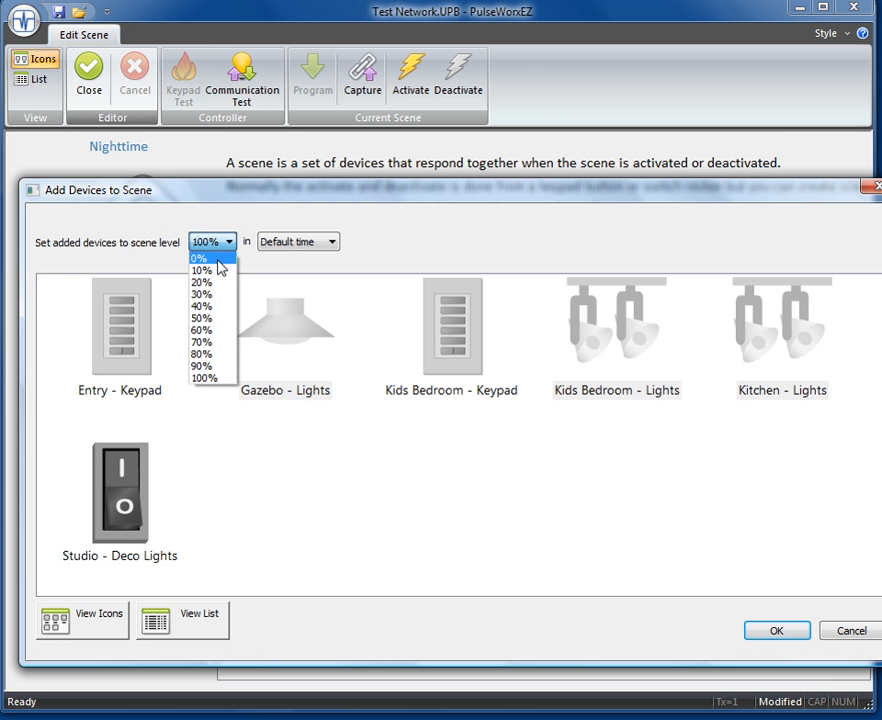
{"action": "left_click", "coordinate": [212, 259]}
{"action": "left_click", "coordinate": [777, 631]}
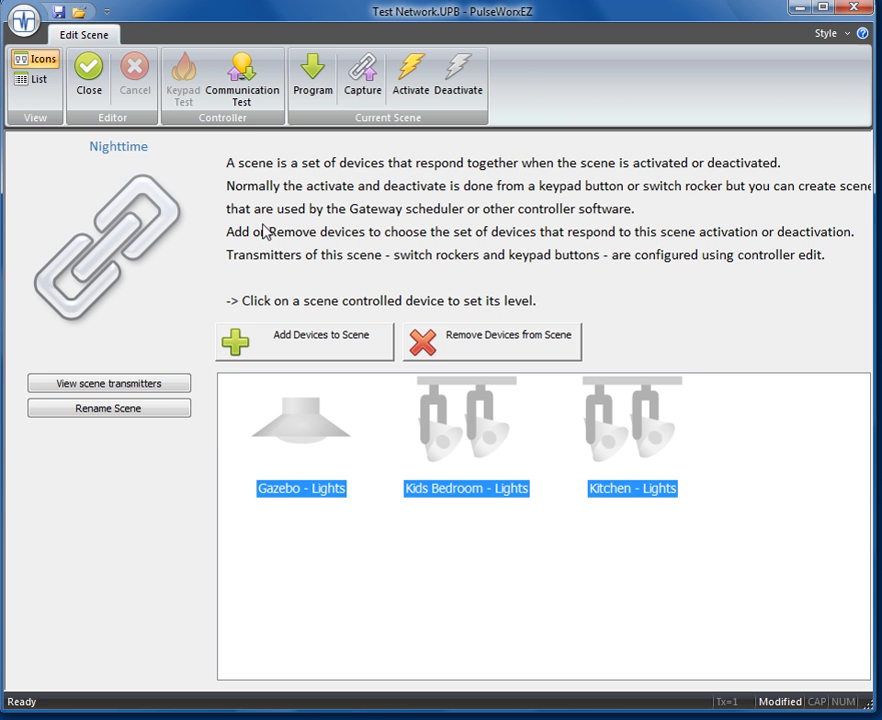
{"action": "left_click", "coordinate": [98, 101]}
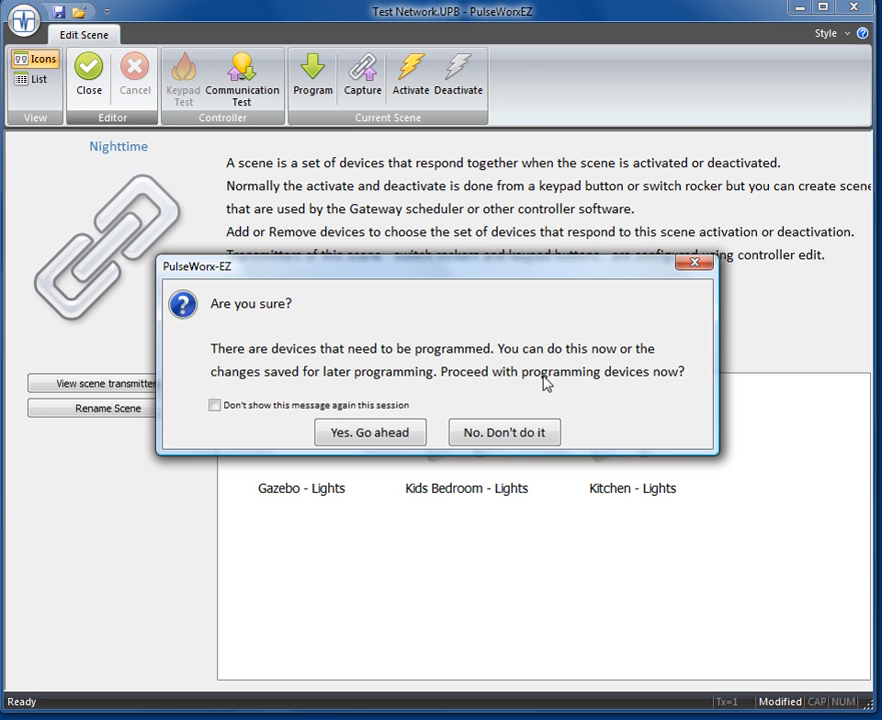
{"action": "left_click", "coordinate": [483, 436]}
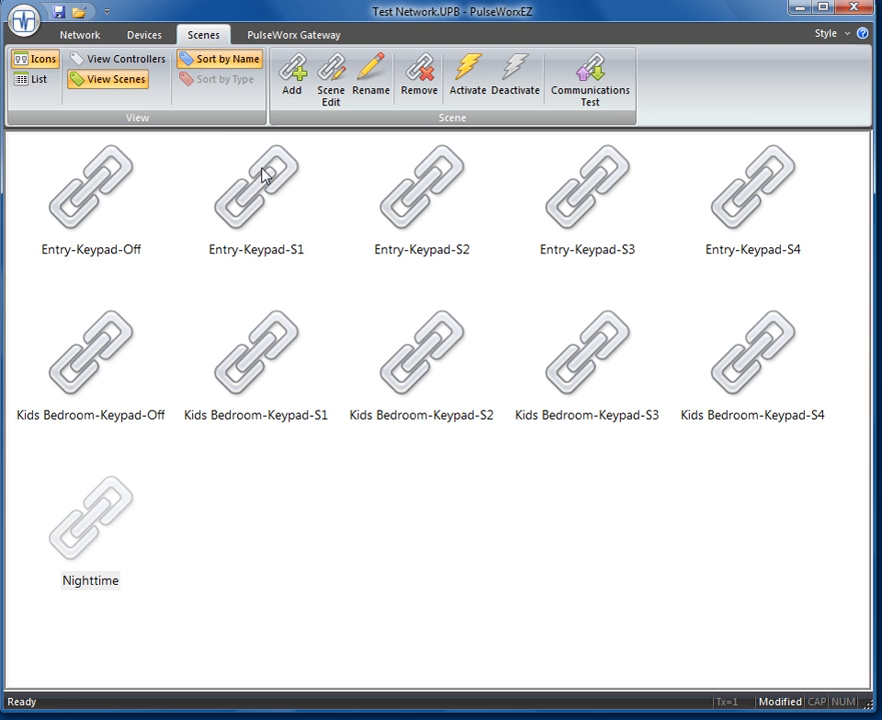
Step: Check the scene controllers once more and return to the list of scenes including Nighttime
{"action": "left_click", "coordinate": [134, 62]}
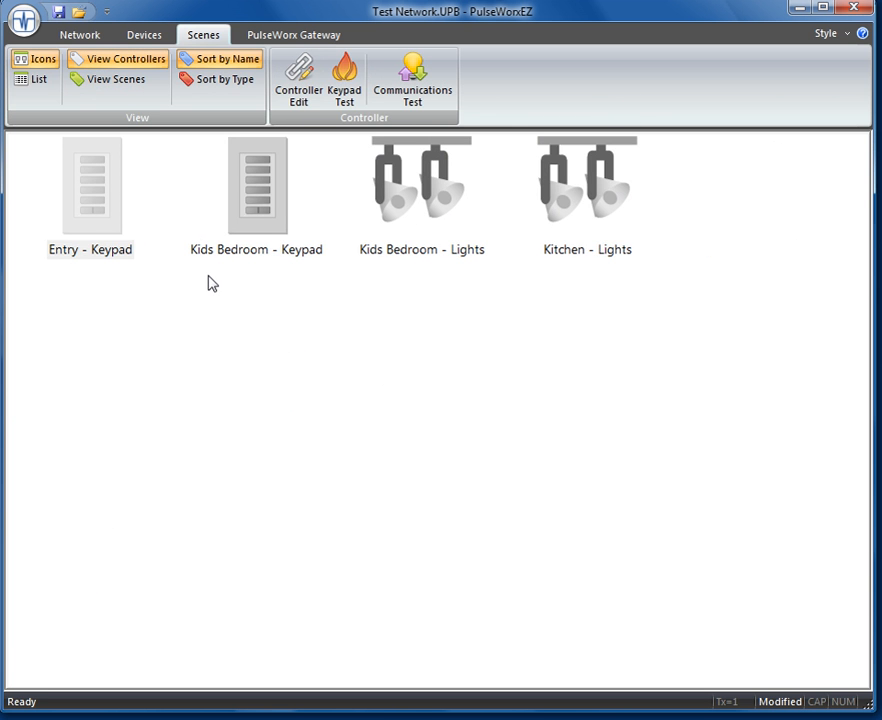
{"action": "left_click", "coordinate": [136, 86]}
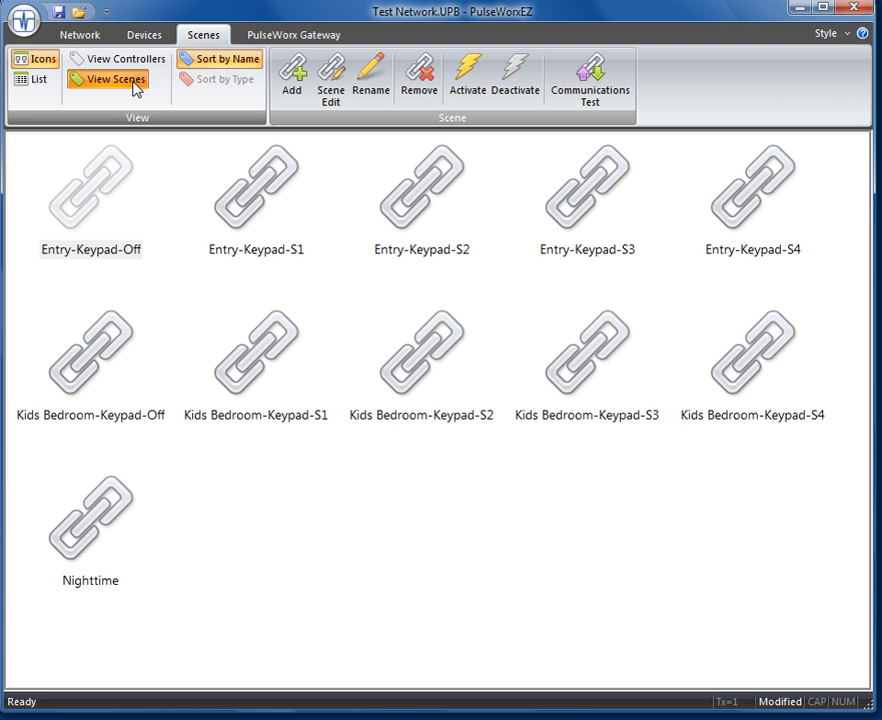